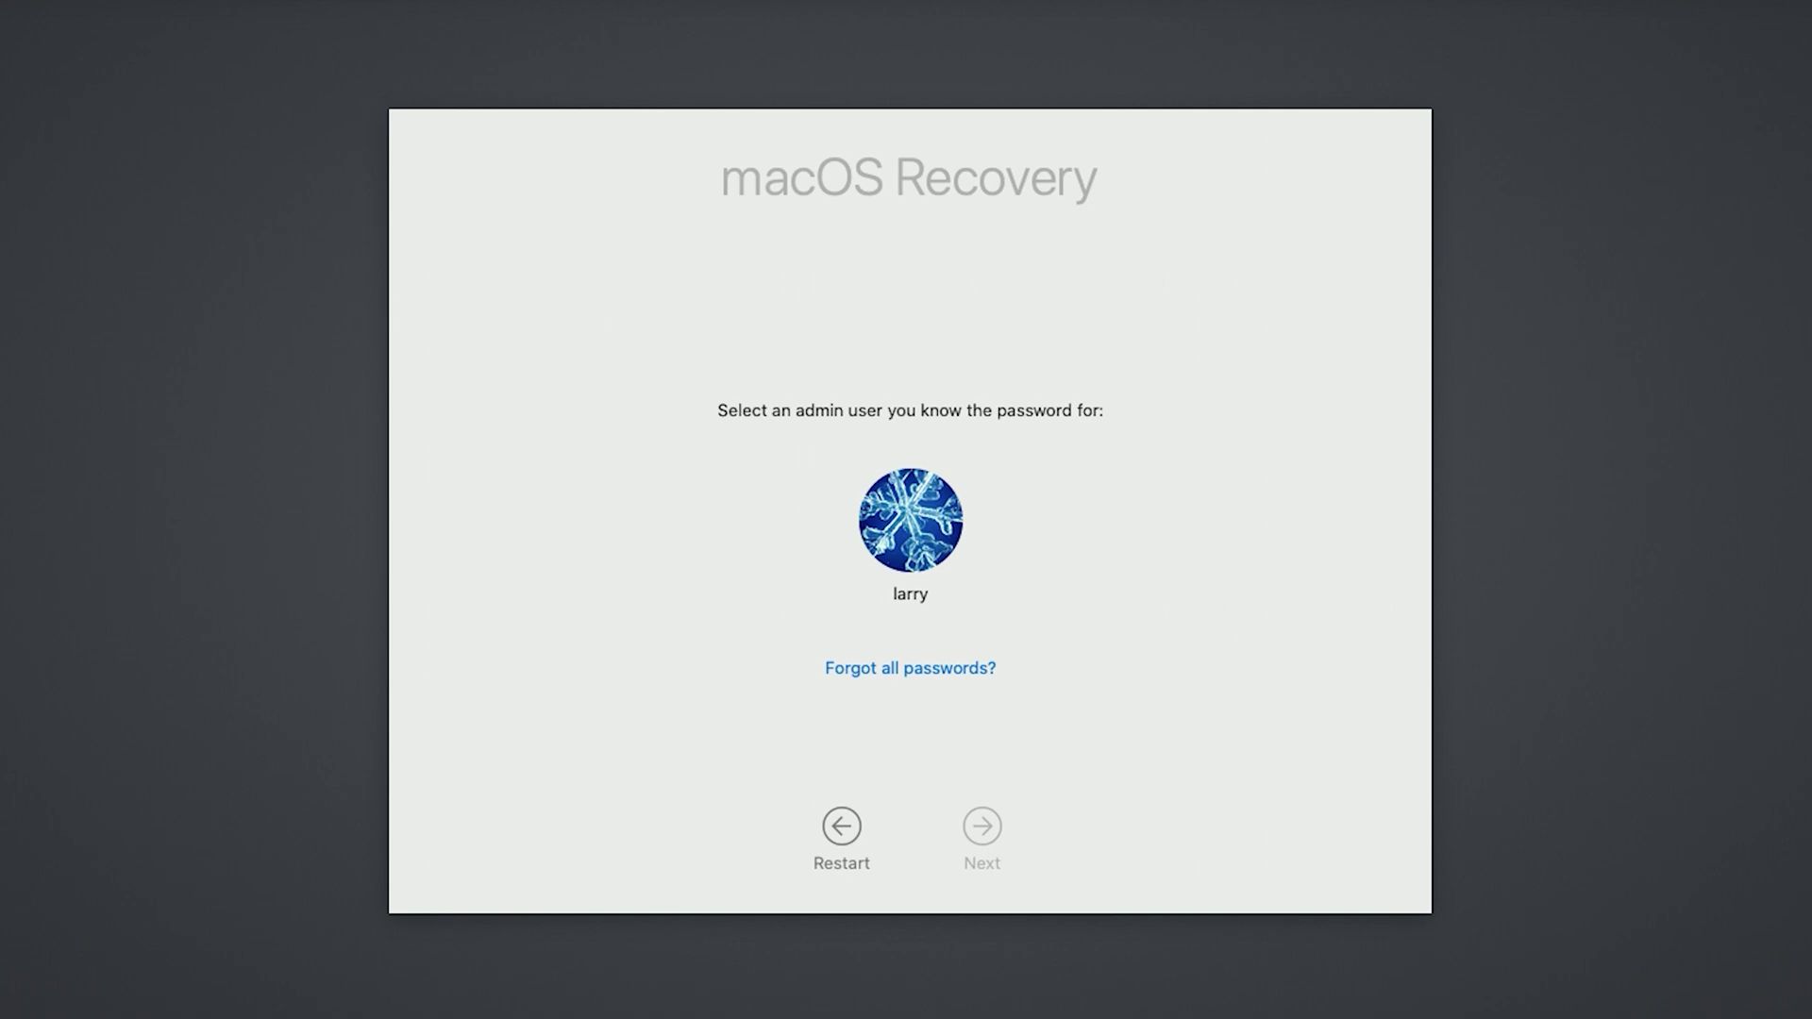
pyautogui.write('••')
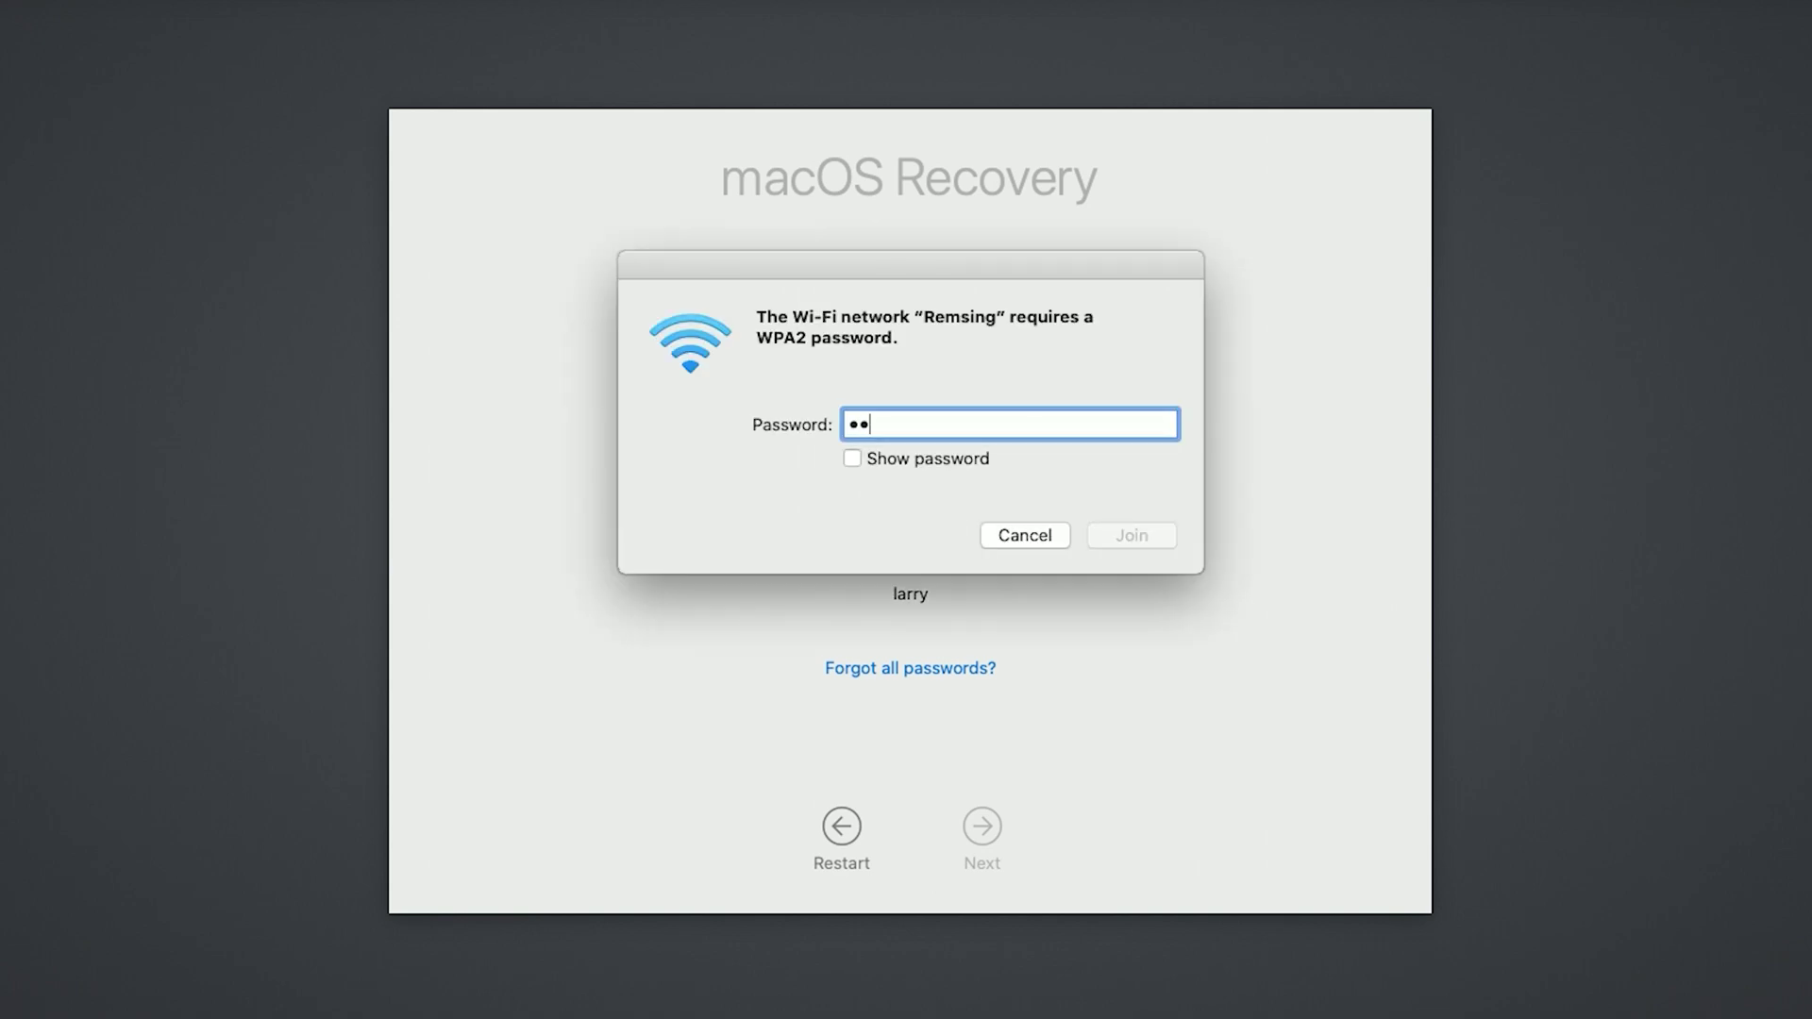
pyautogui.write('•••')
pyautogui.write('•••••')
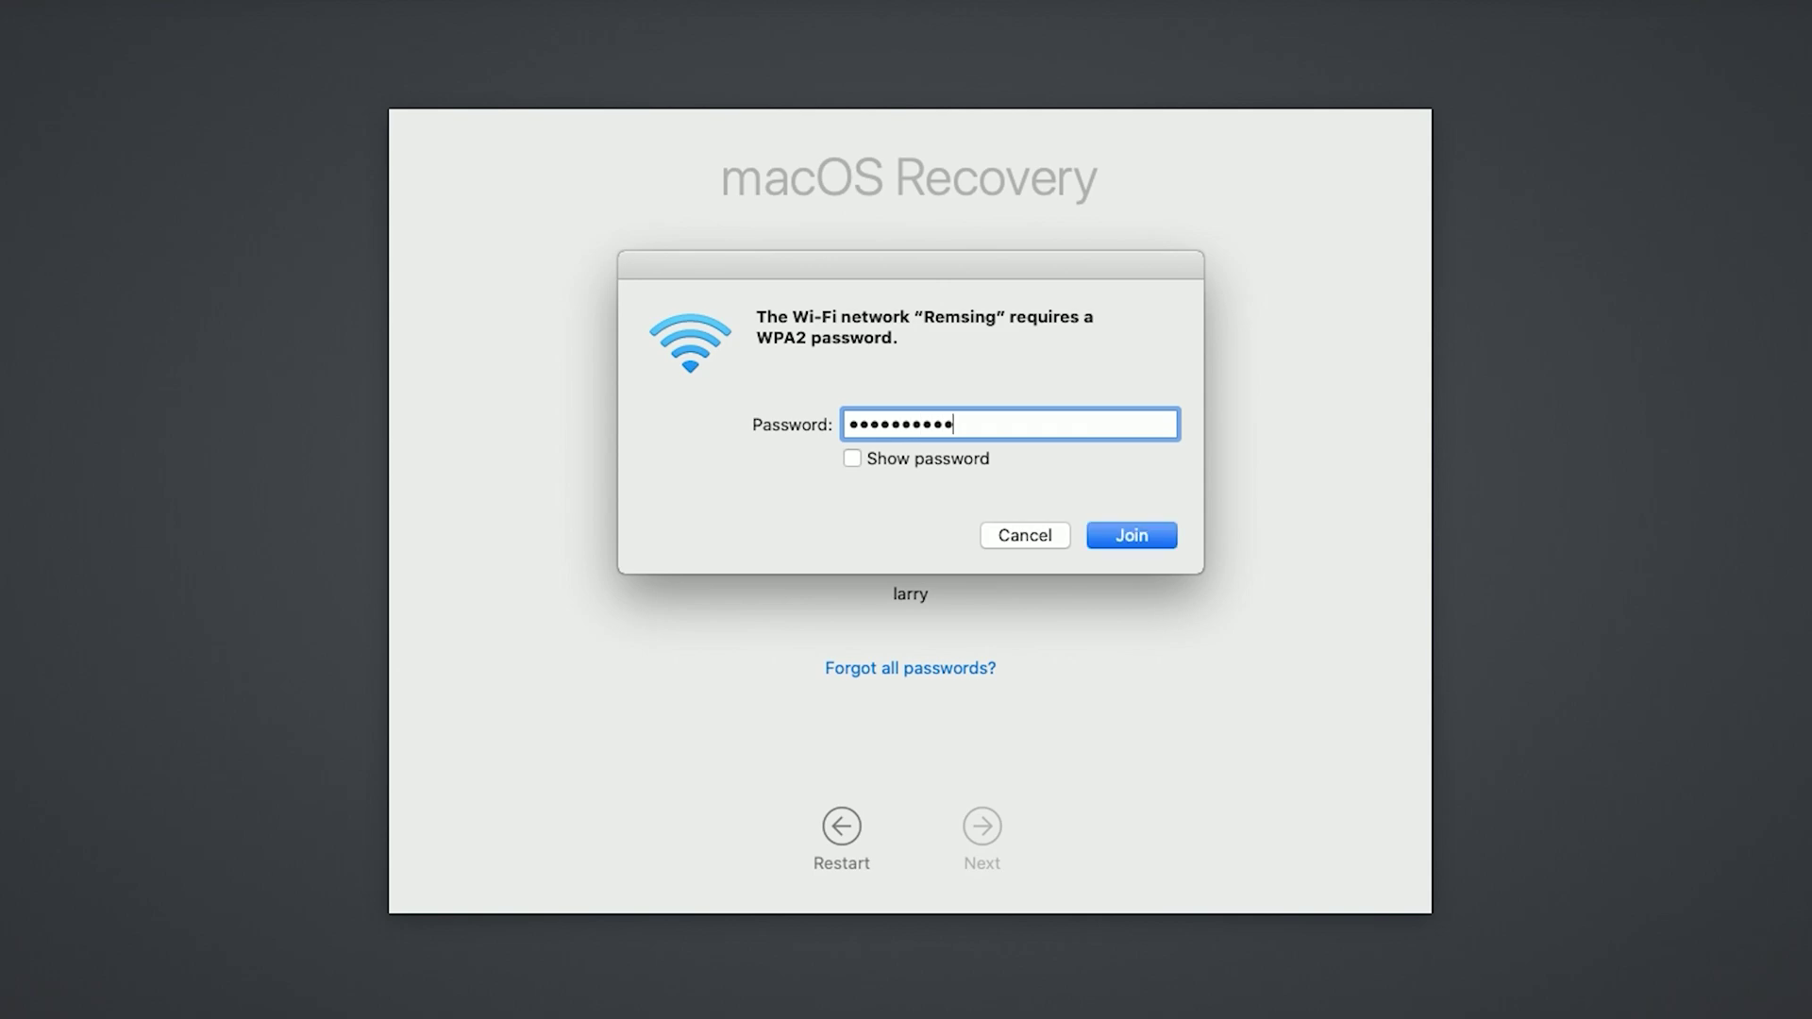
# Step: Join the Remsing Wi-Fi network and sign in as admin to reach macOS Utilities
pyautogui.press('Return')
pyautogui.click(982, 826)
pyautogui.write('••••••')
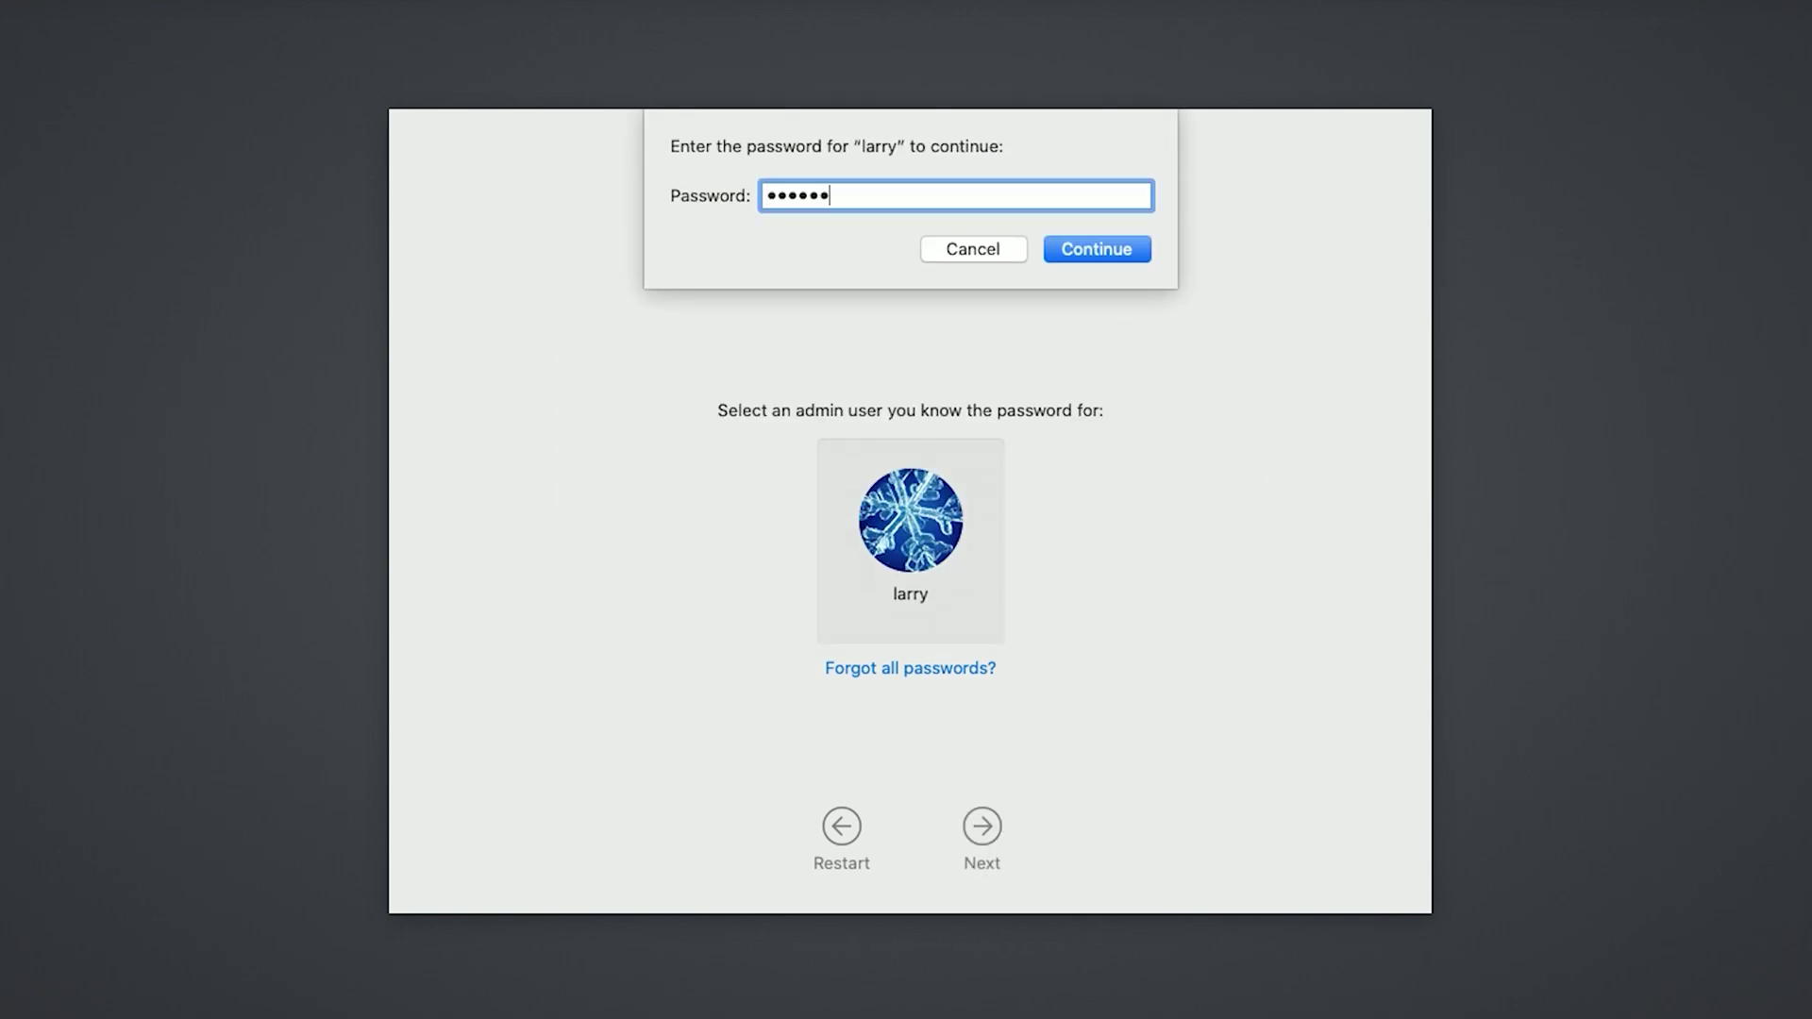
pyautogui.press('Return')
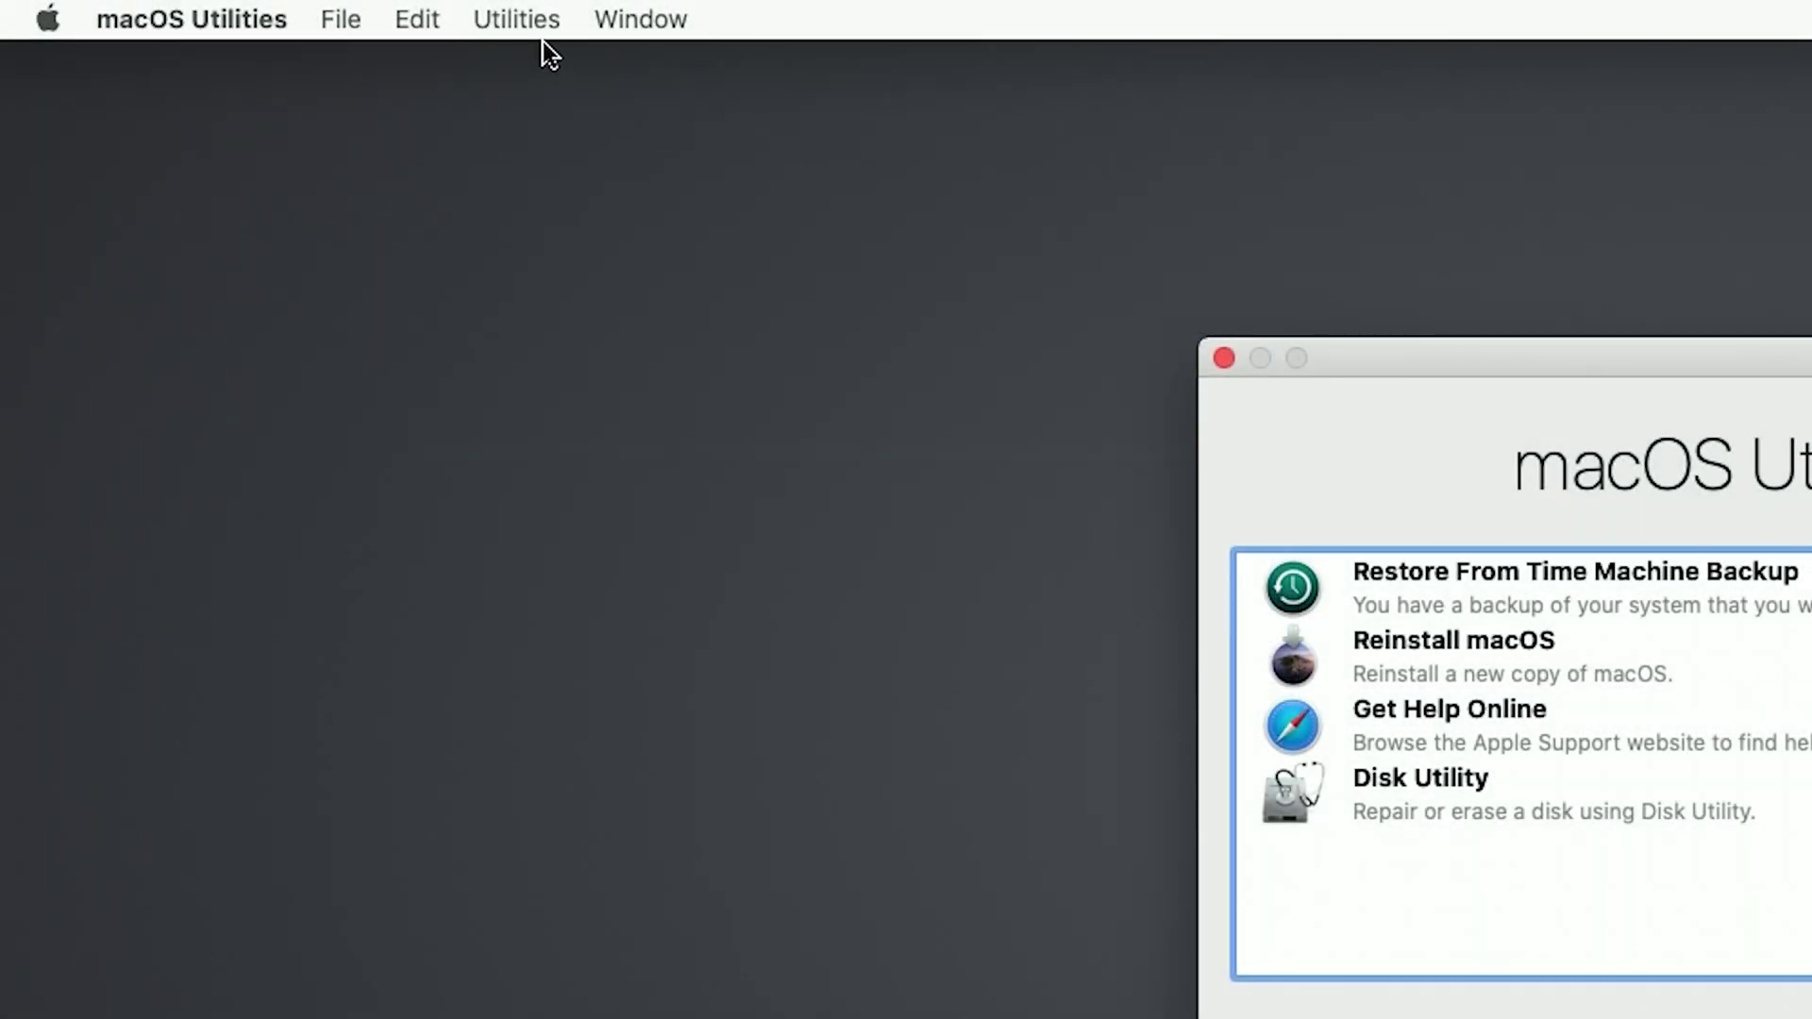
pyautogui.click(516, 21)
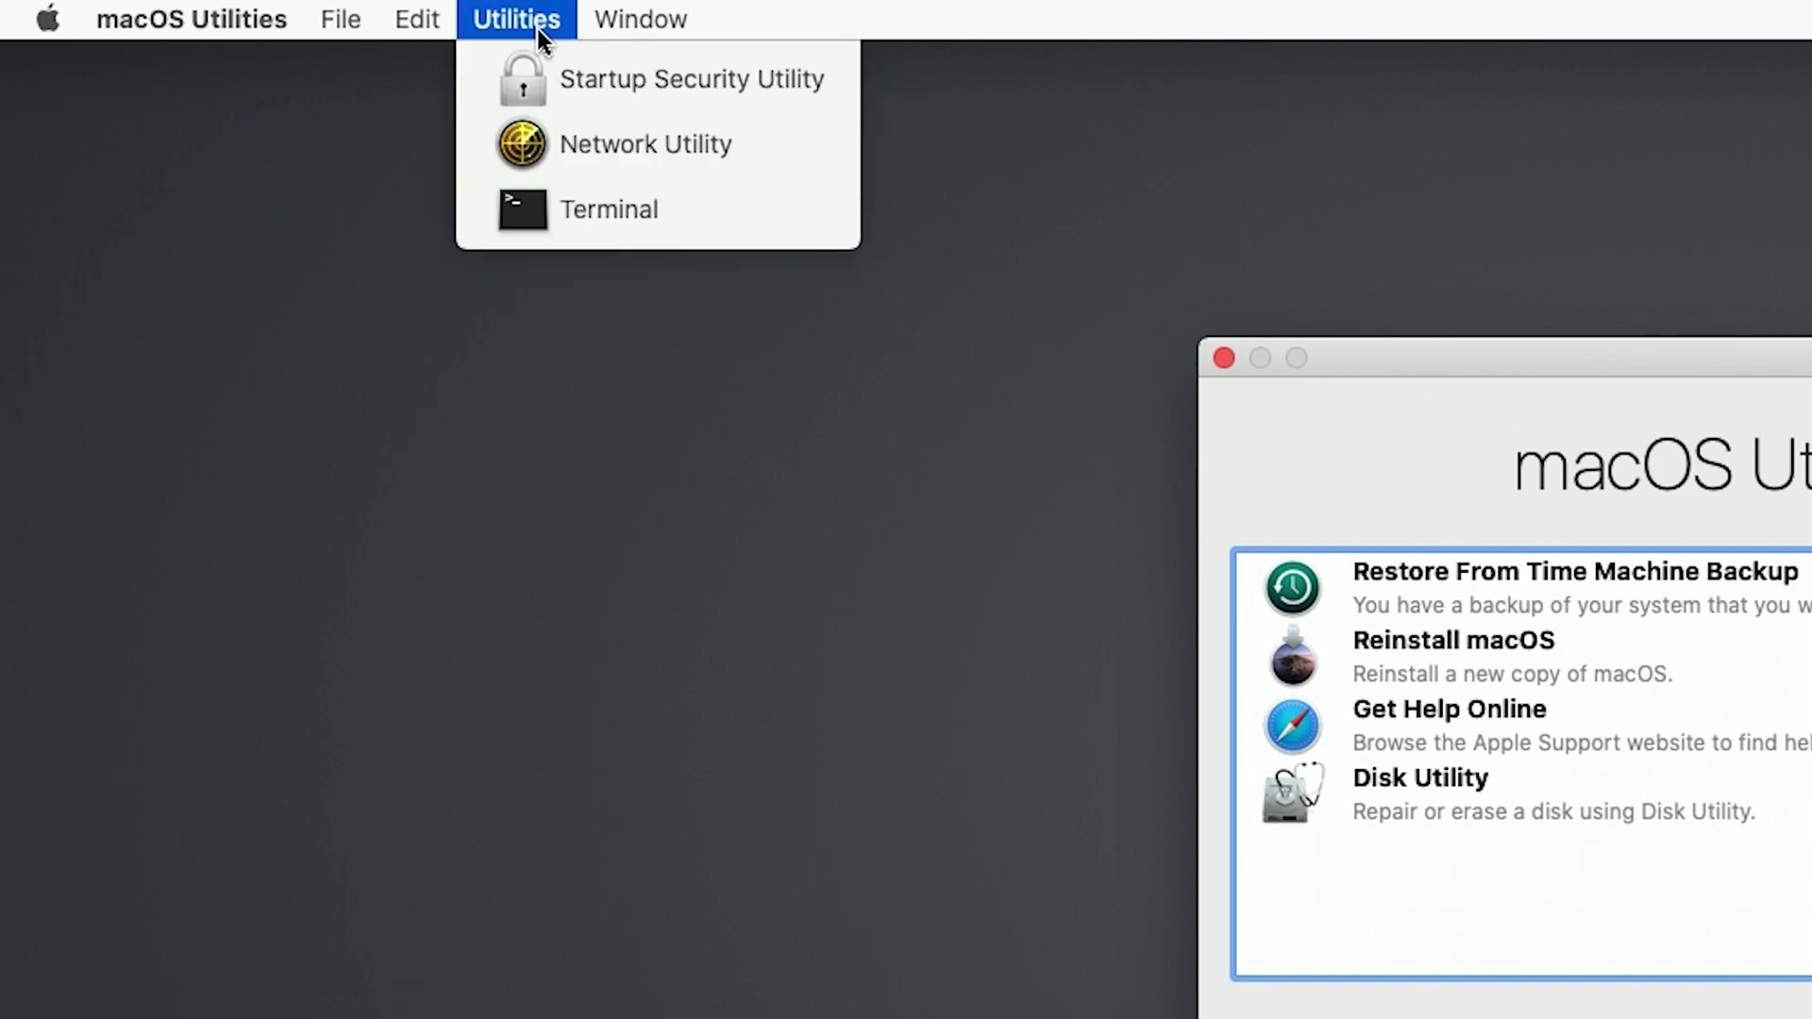
pyautogui.click(576, 194)
pyautogui.write('.x')
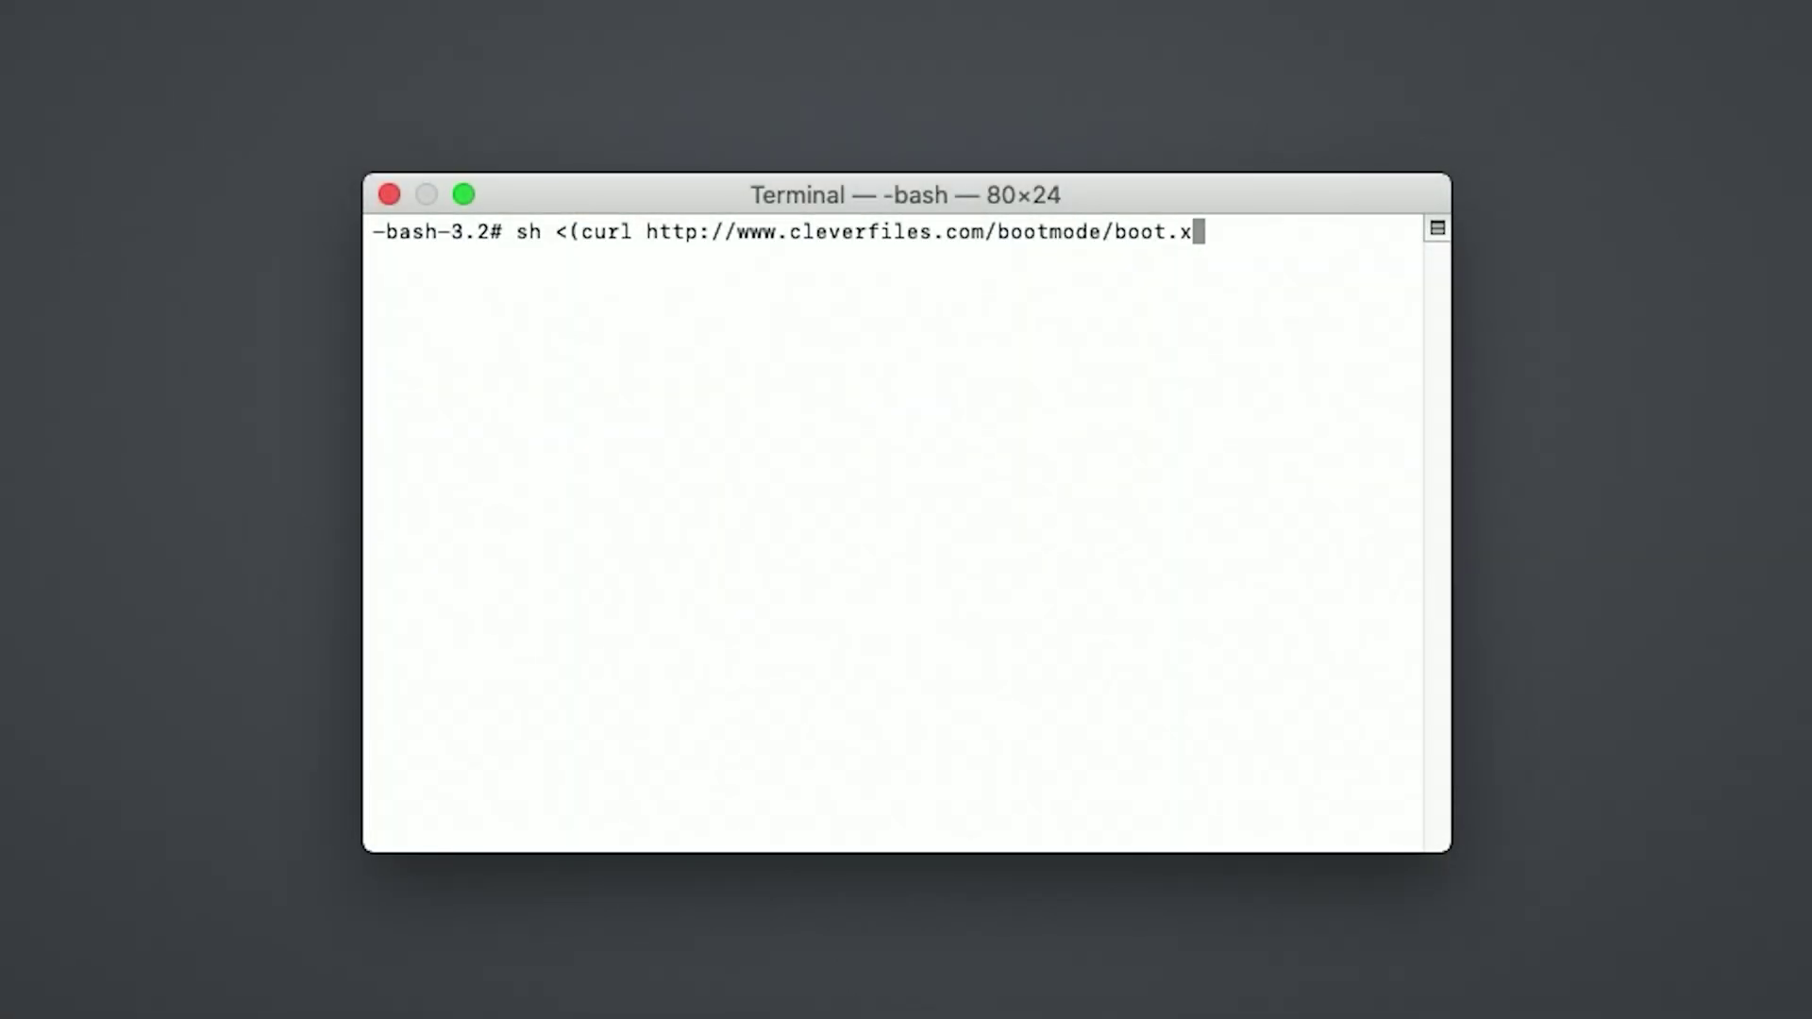
pyautogui.write('m')
pyautogui.write('l')
pyautogui.write(')')
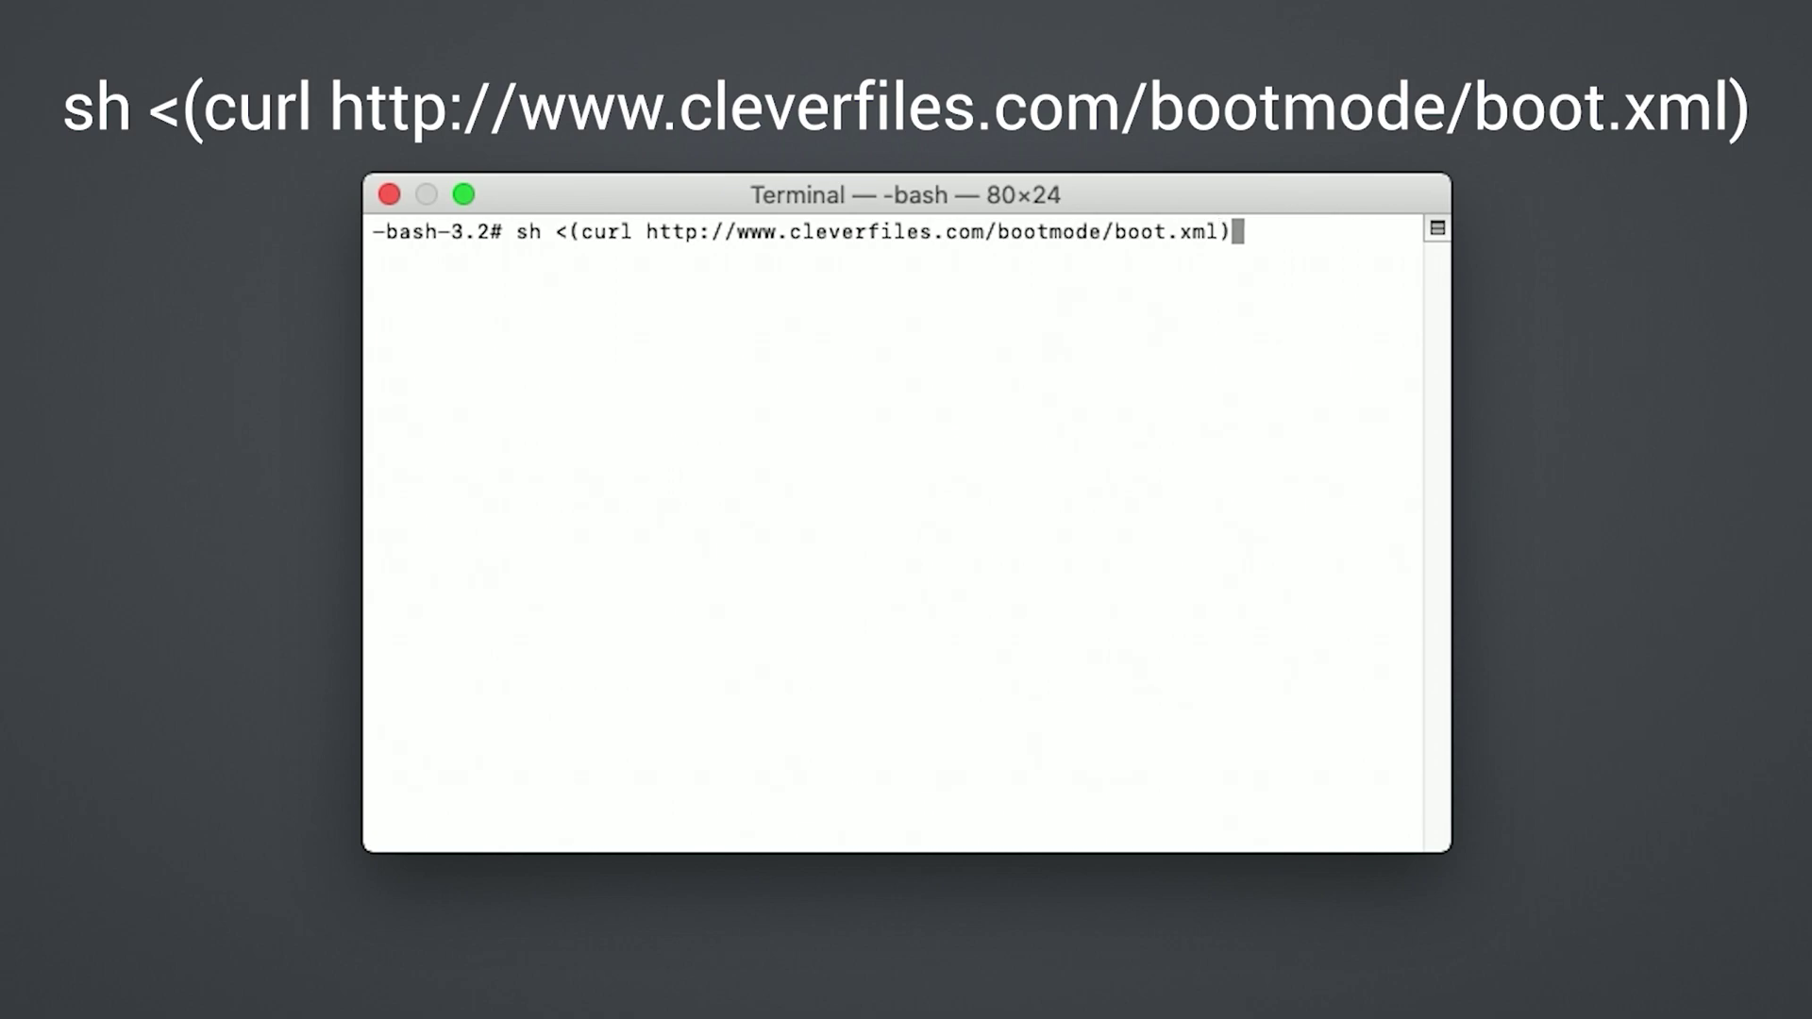
pyautogui.press('Return')
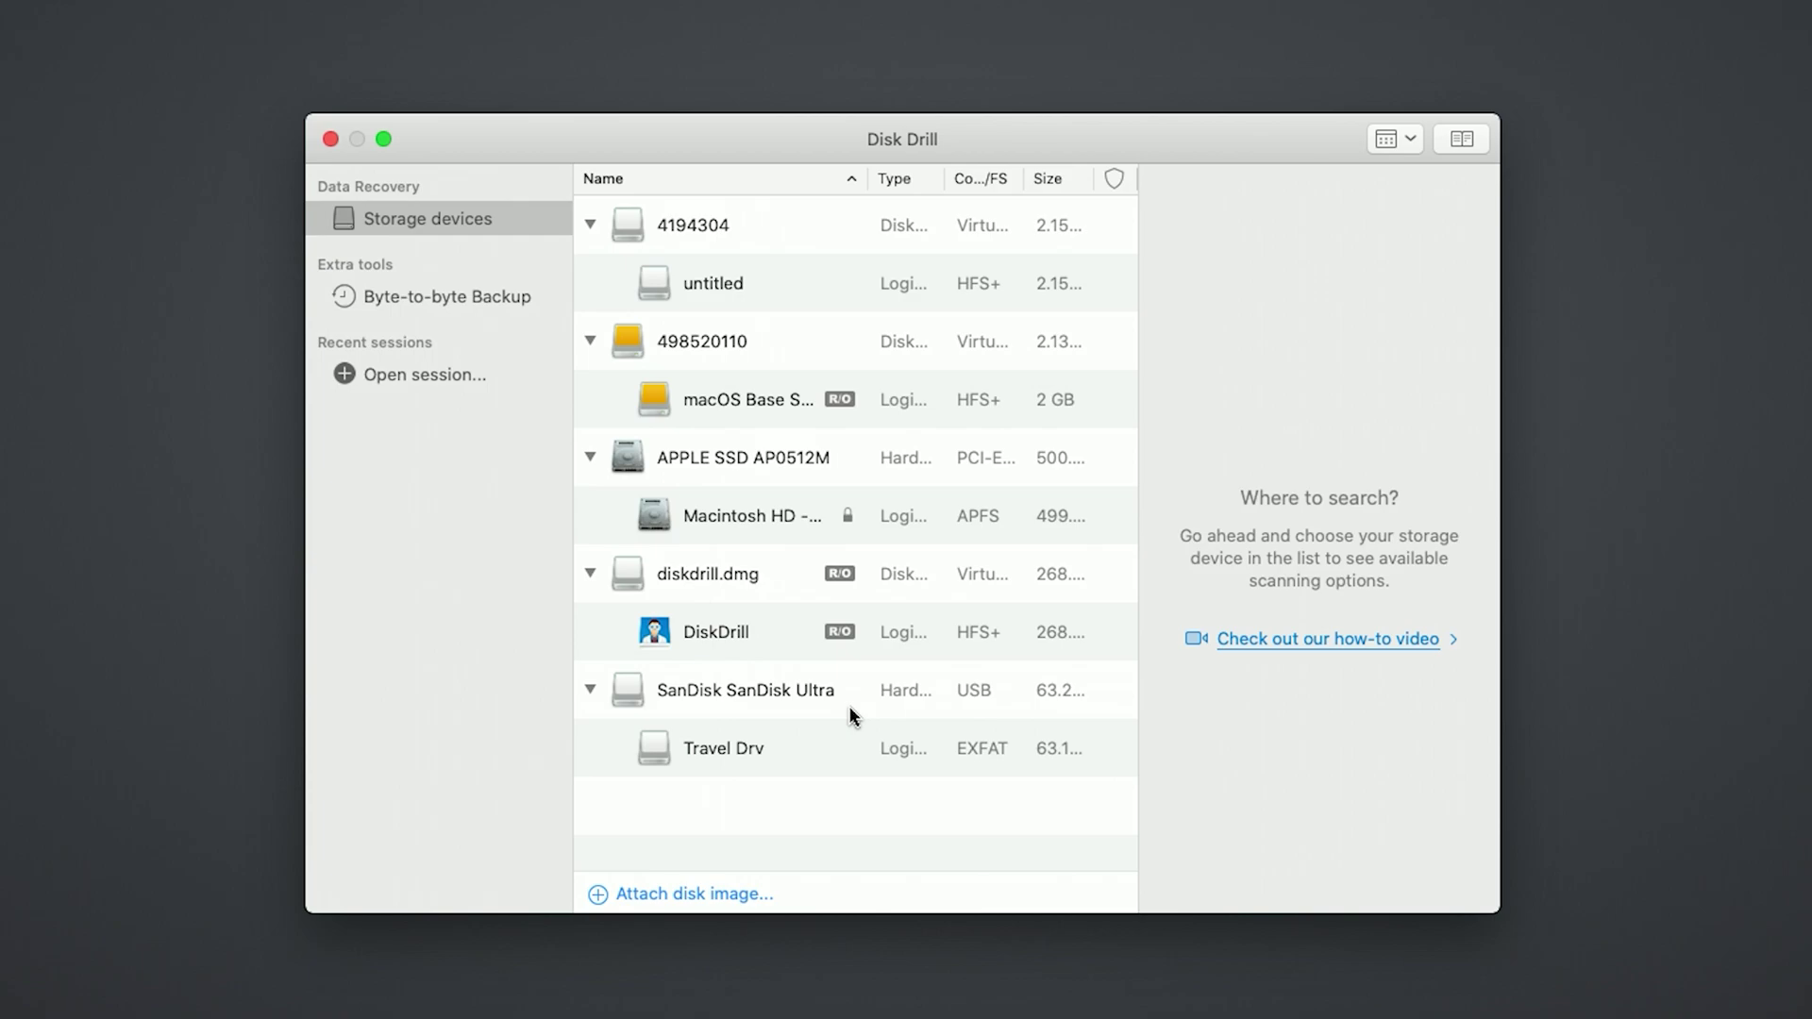
# Step: Start a lost-data search on the SanDisk Ultra USB drive
pyautogui.click(760, 679)
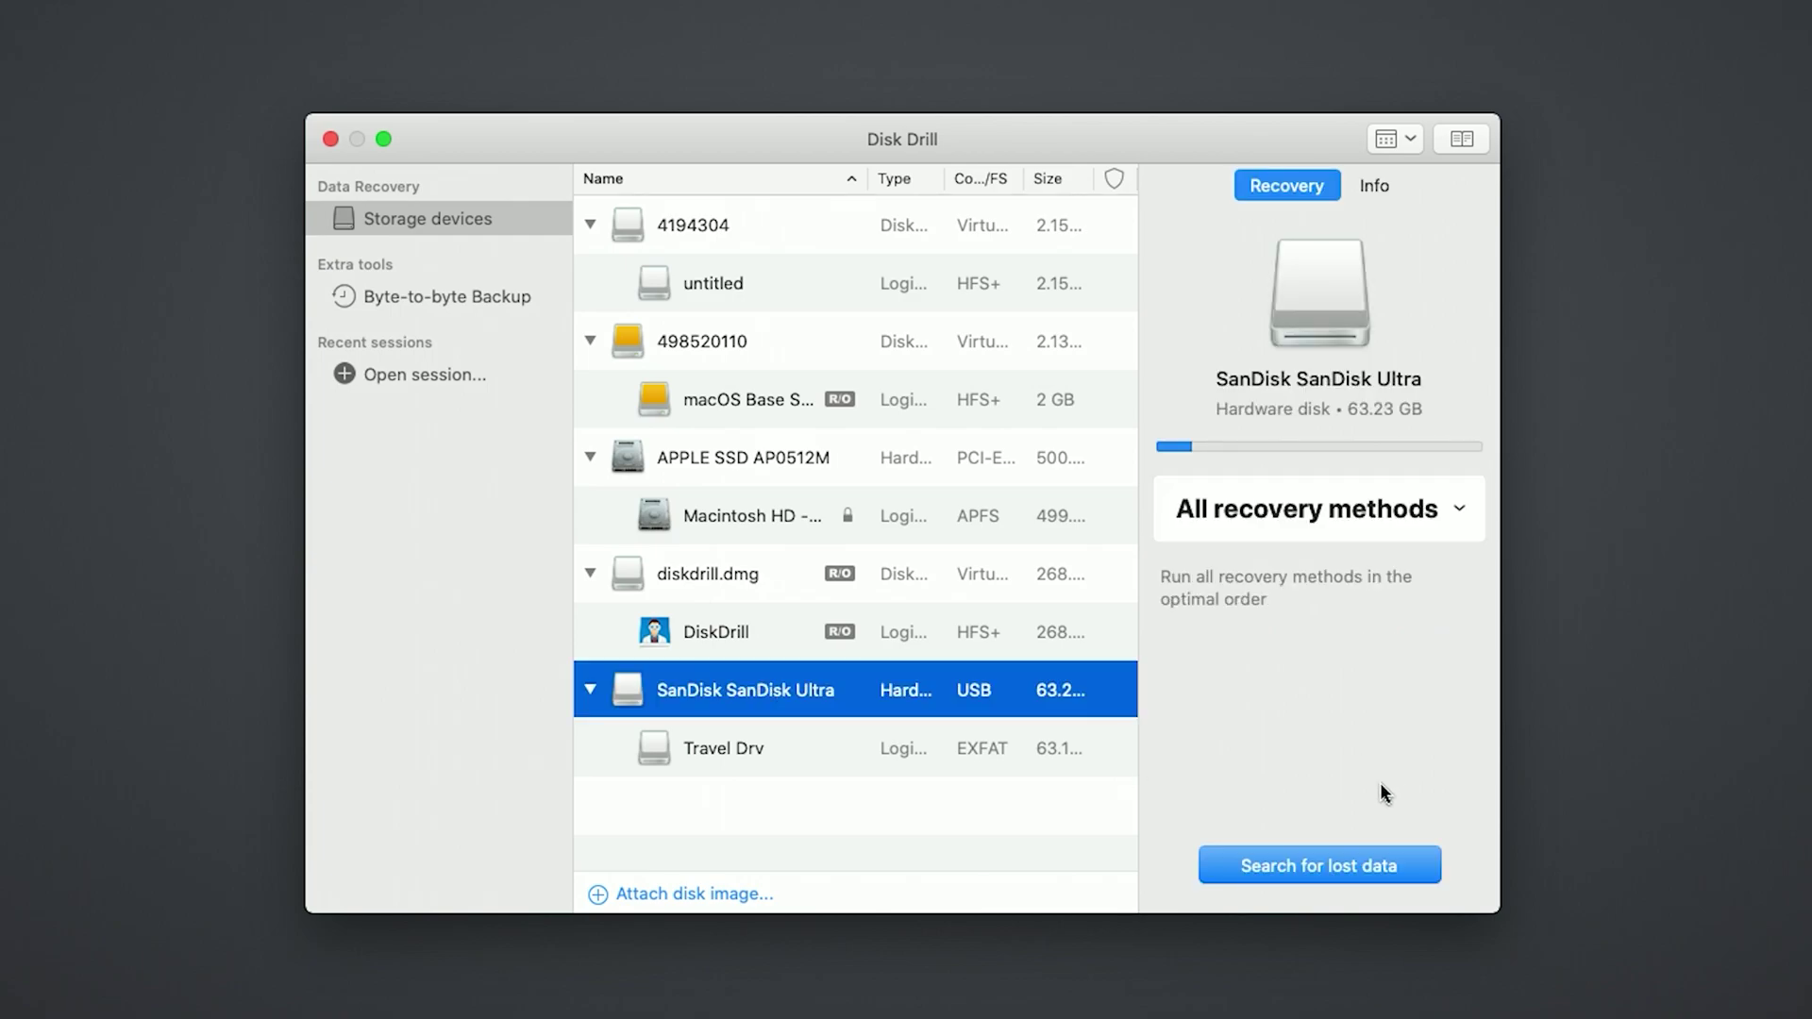
pyautogui.click(1366, 852)
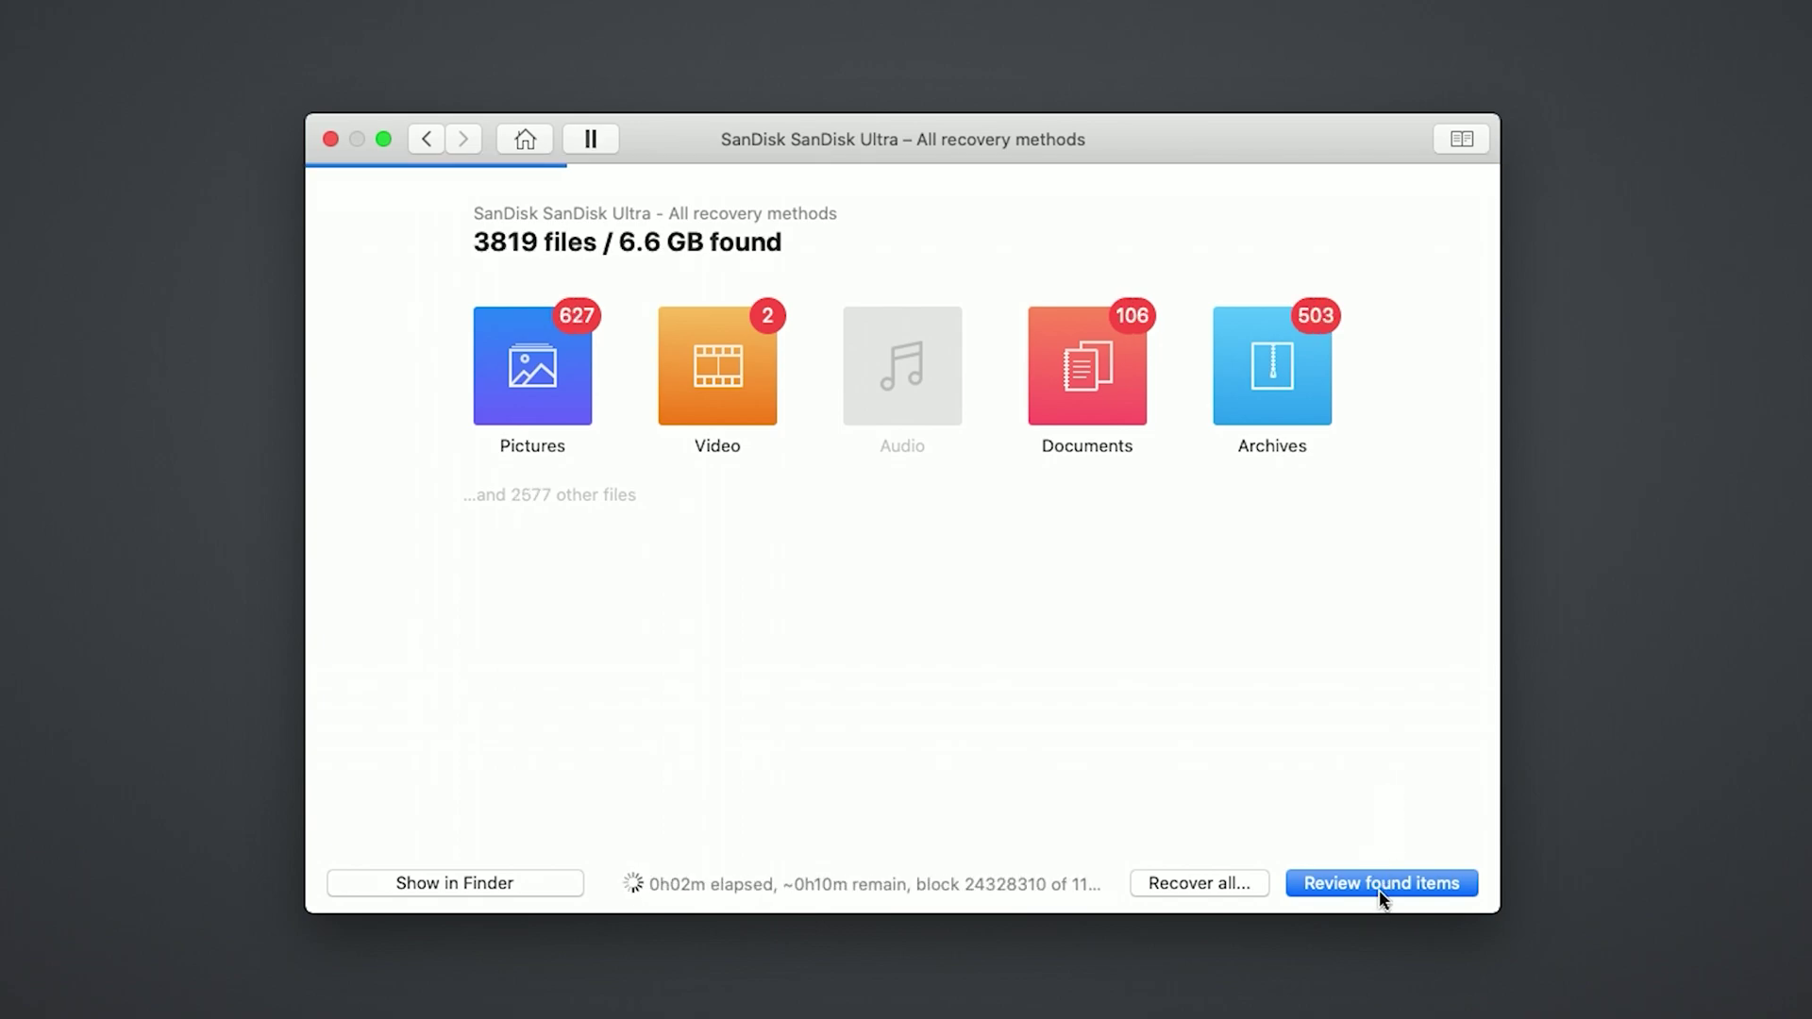
# Step: Tick 20 found files for recovery, with Macintosh HD - Data as destination
pyautogui.click(1383, 892)
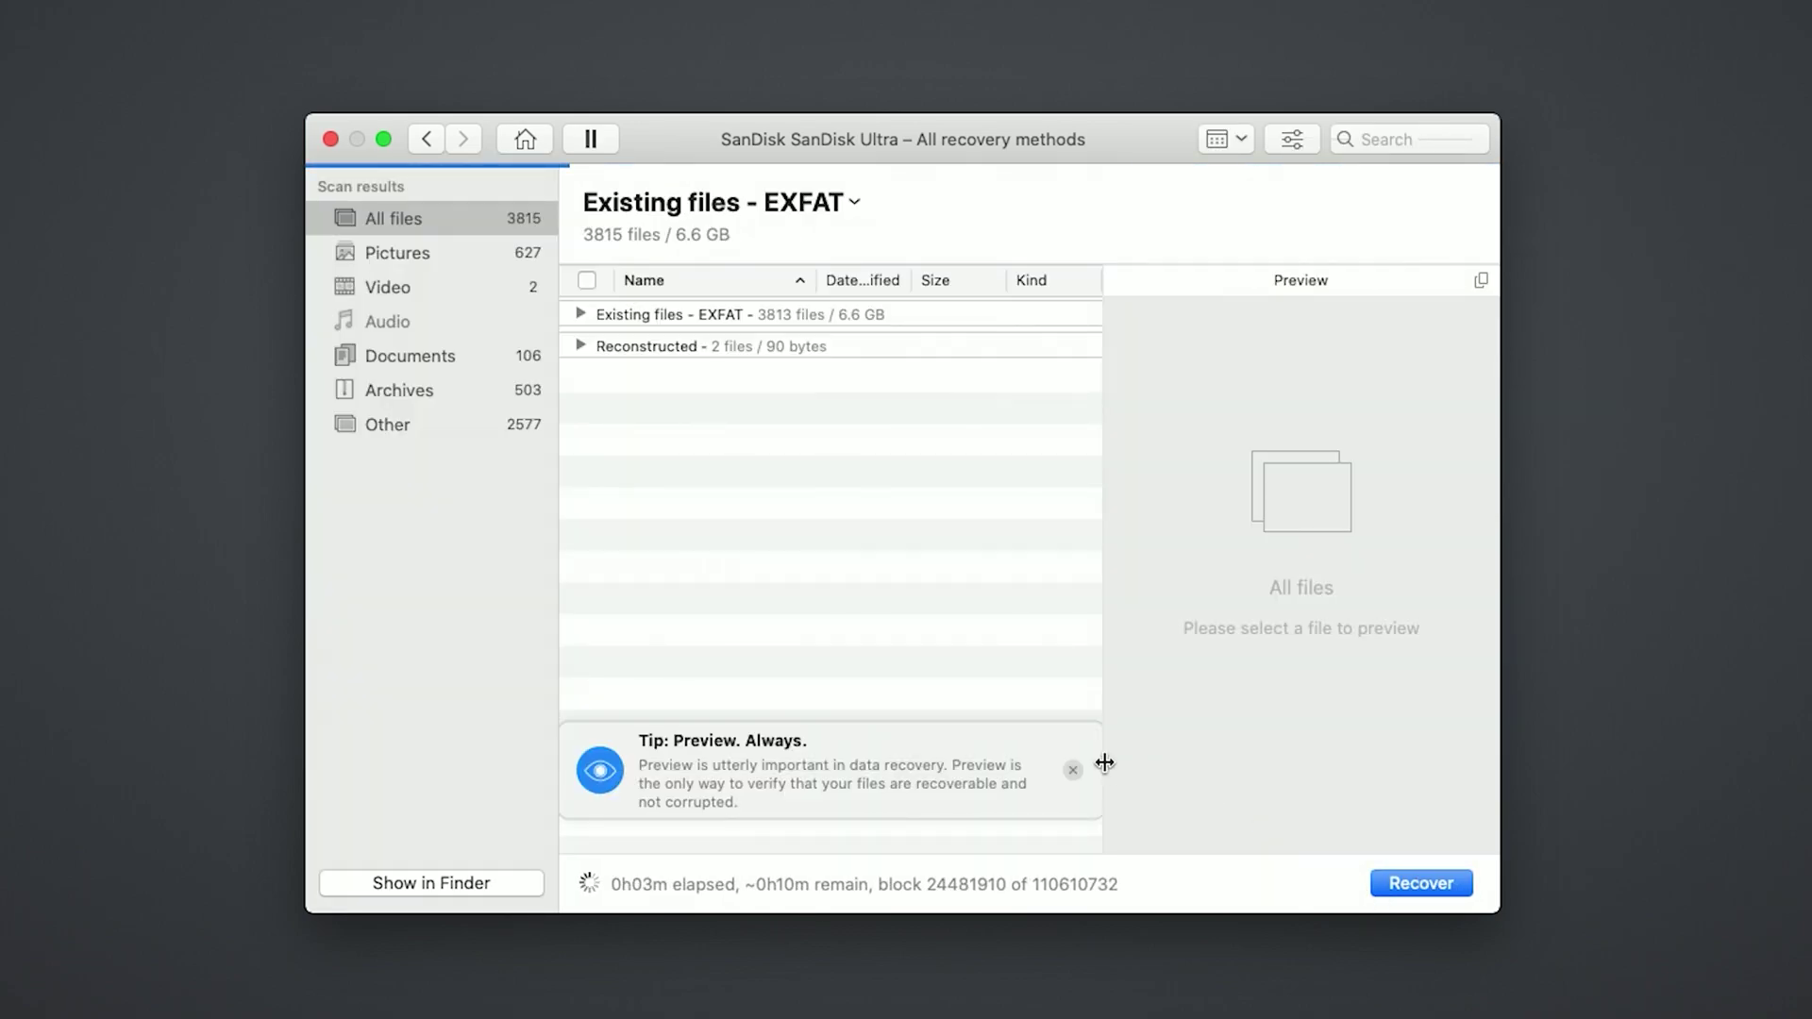
pyautogui.click(588, 472)
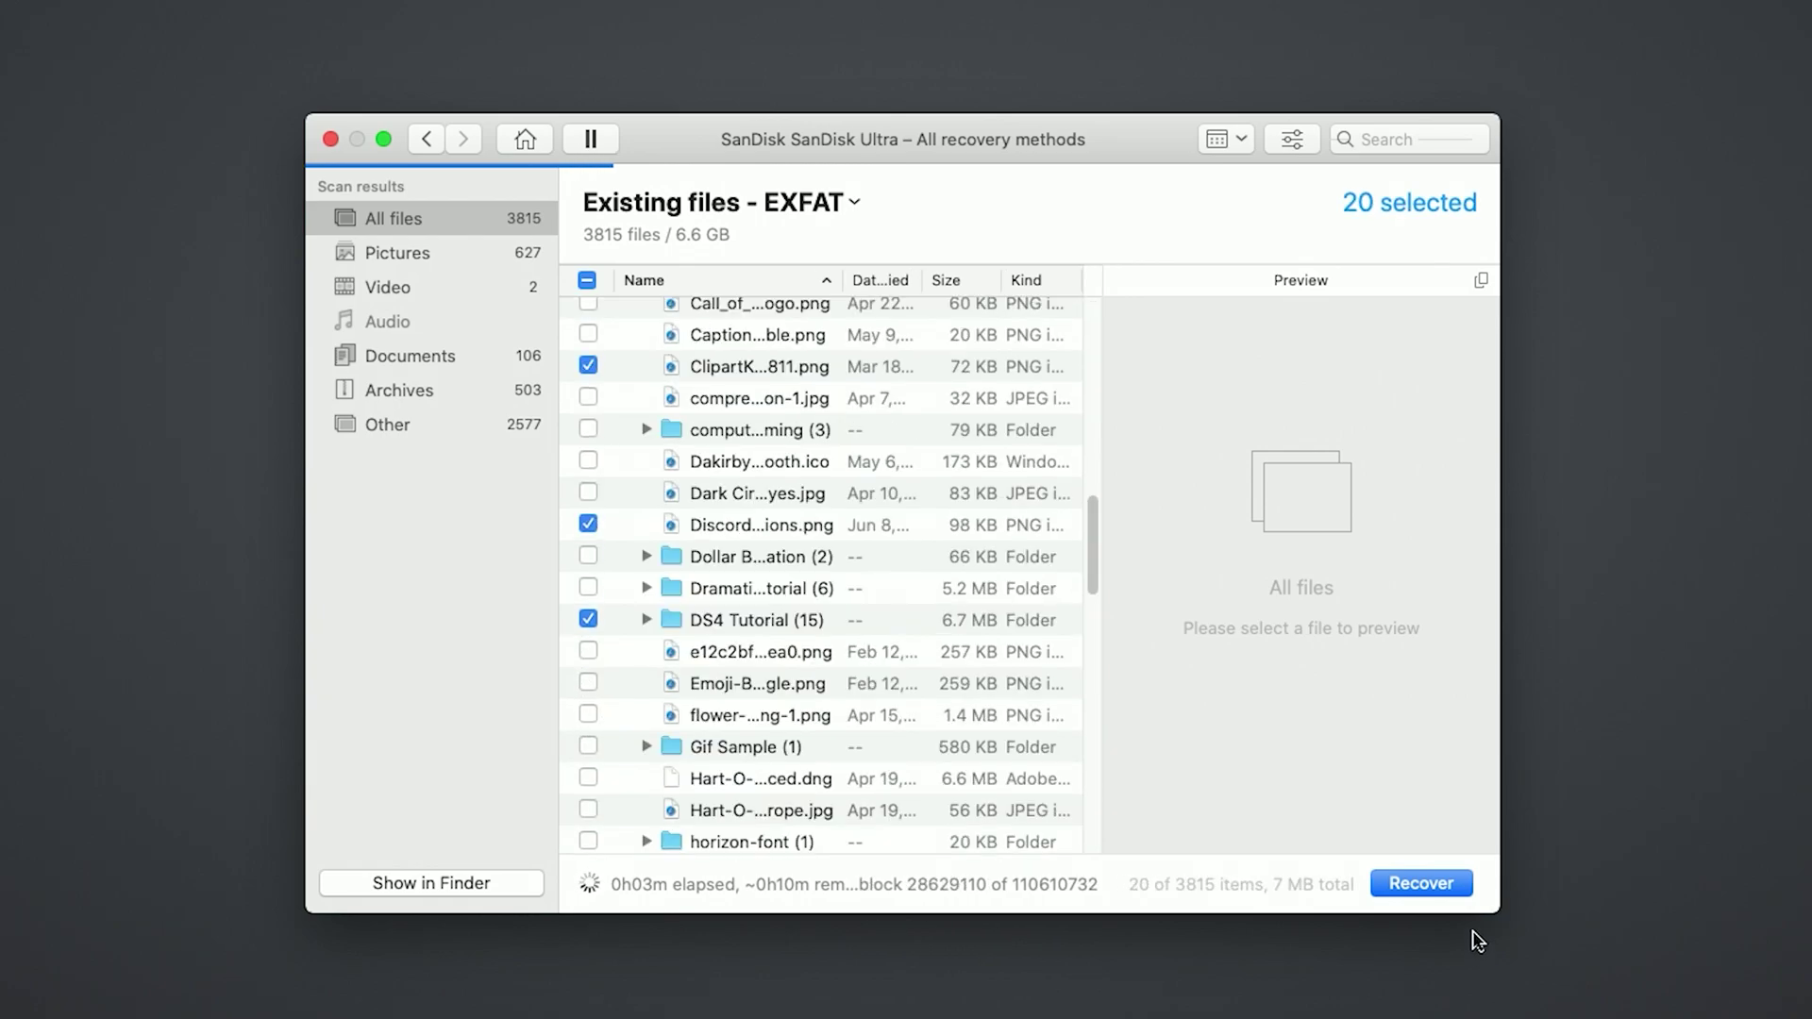
pyautogui.click(1422, 884)
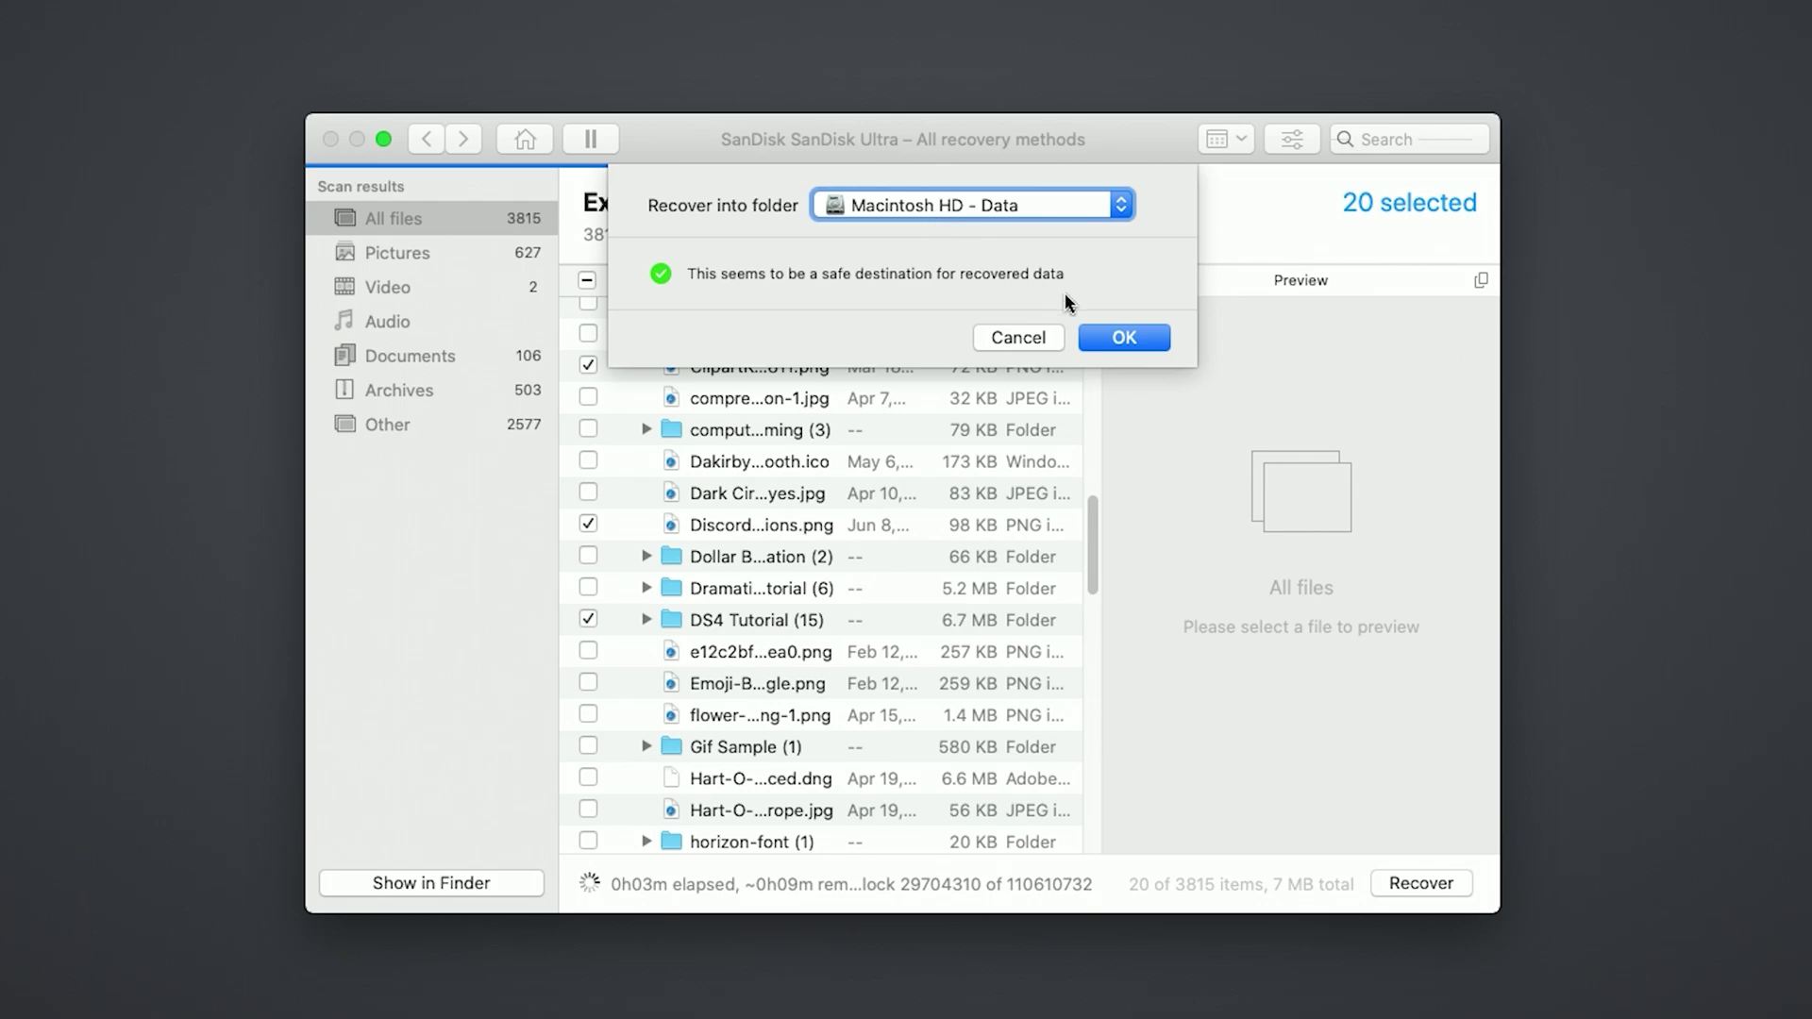
# Step: Confirm recovering the 20 files (7 MB) into /Volumes/Macintosh HD - Data
pyautogui.click(1106, 338)
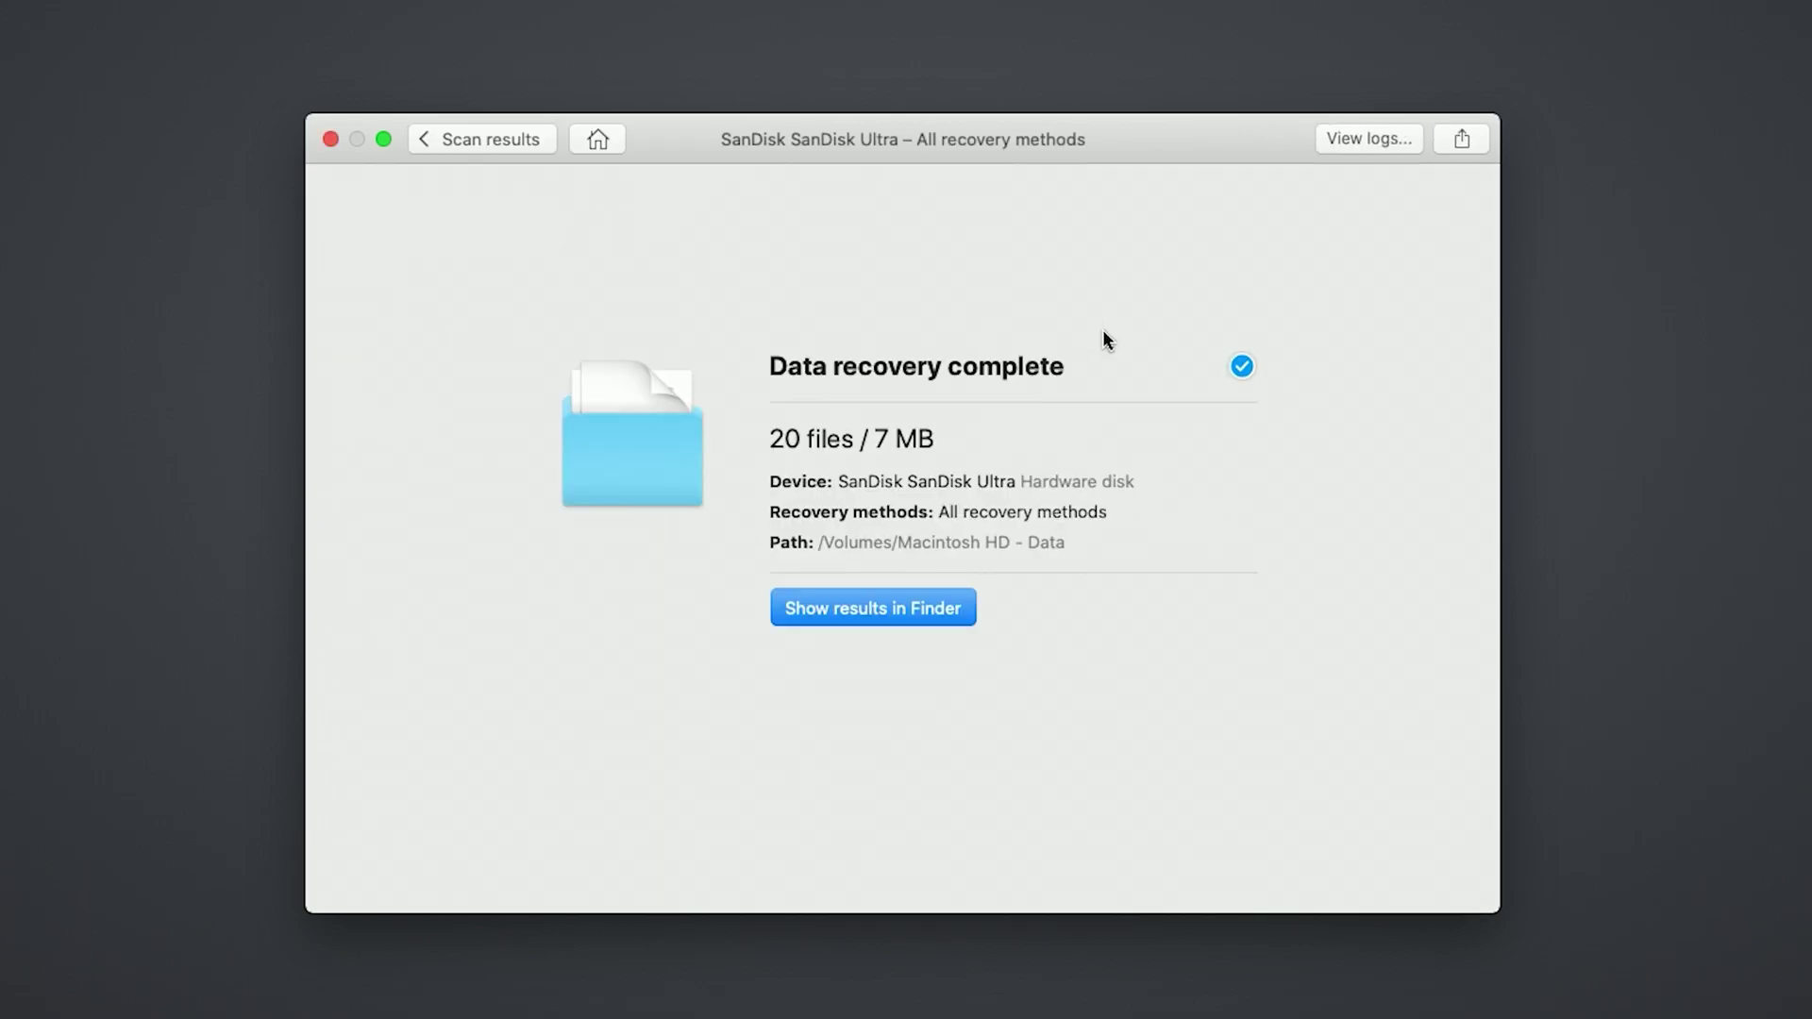